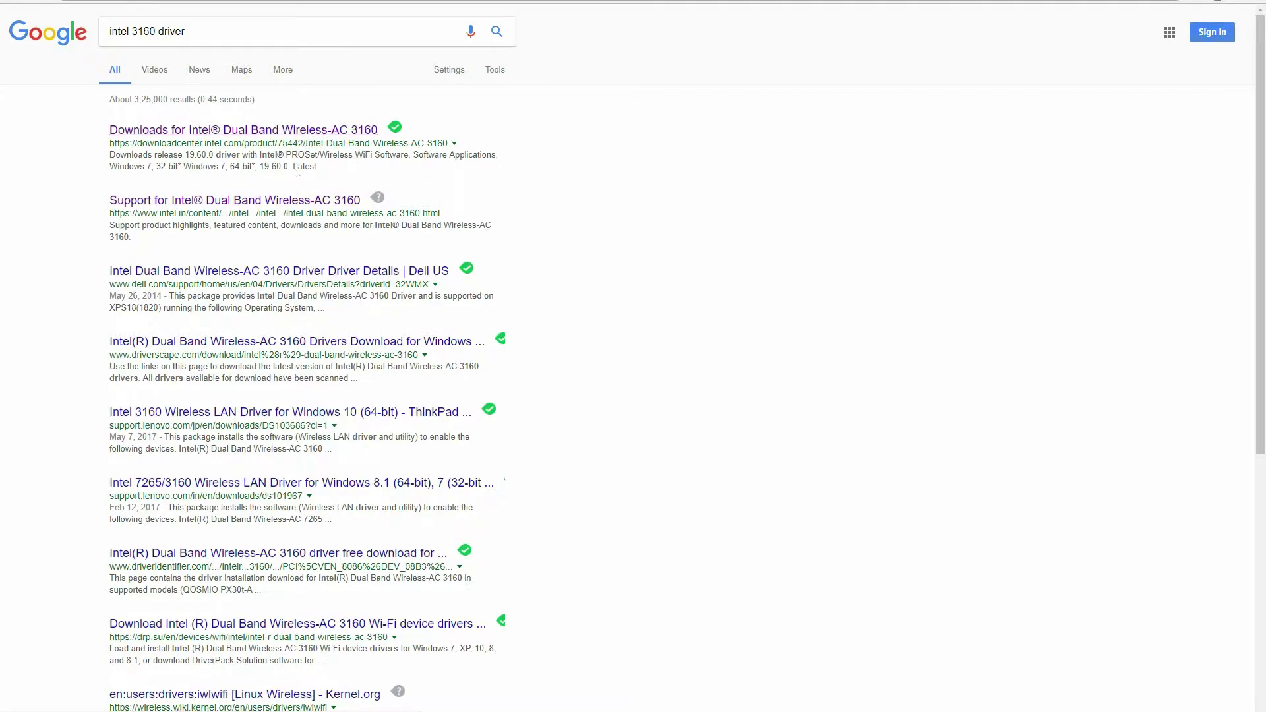
Open Intel's downloads page for the Dual Band Wireless-AC 3160 and review the Windows 10 PROSet/Wireless and Bluetooth driver entries.
{"action": "left_click", "coordinate": [243, 133]}
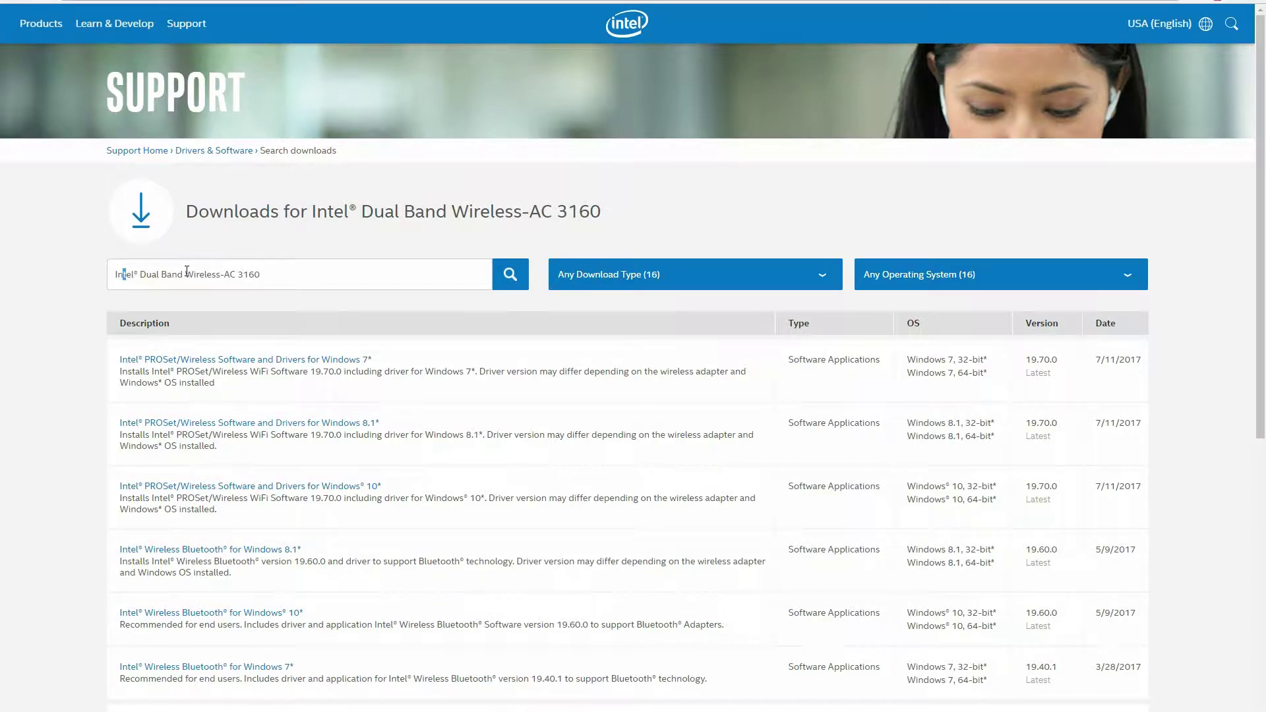
{"action": "left_click_drag", "start_coordinate": [186, 271], "coordinate": [286, 271]}
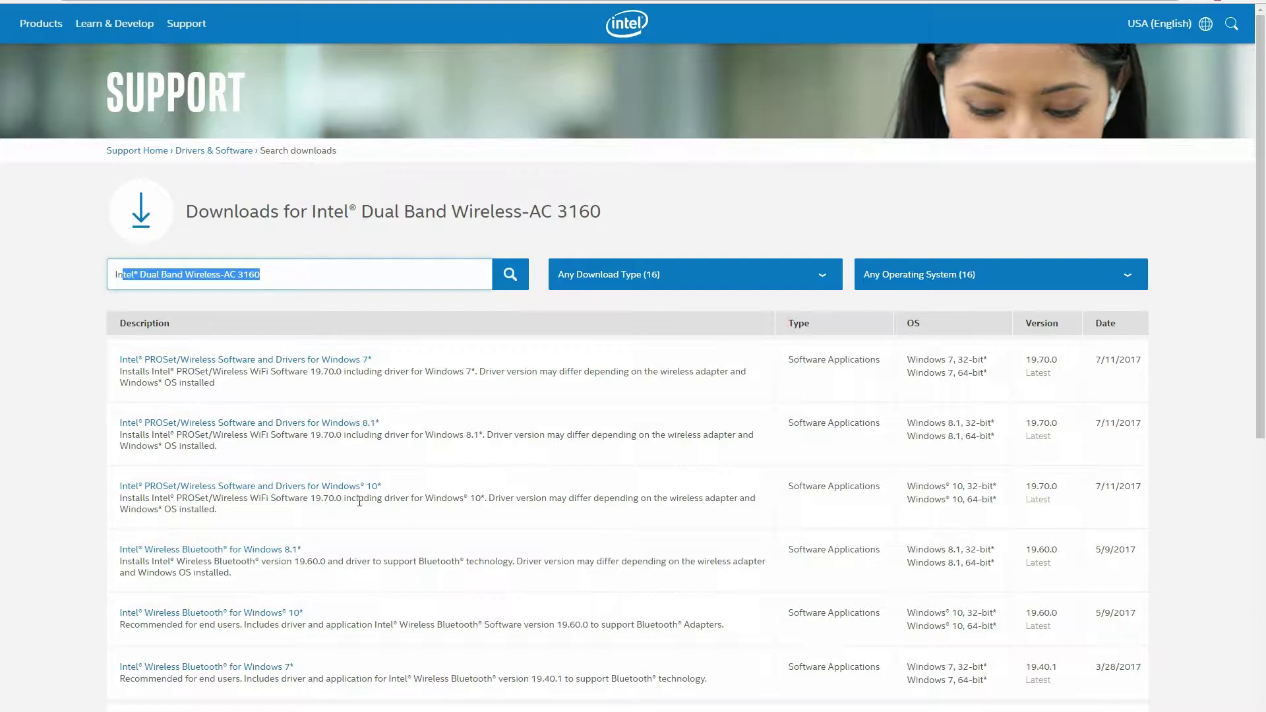
{"action": "left_click", "coordinate": [417, 486]}
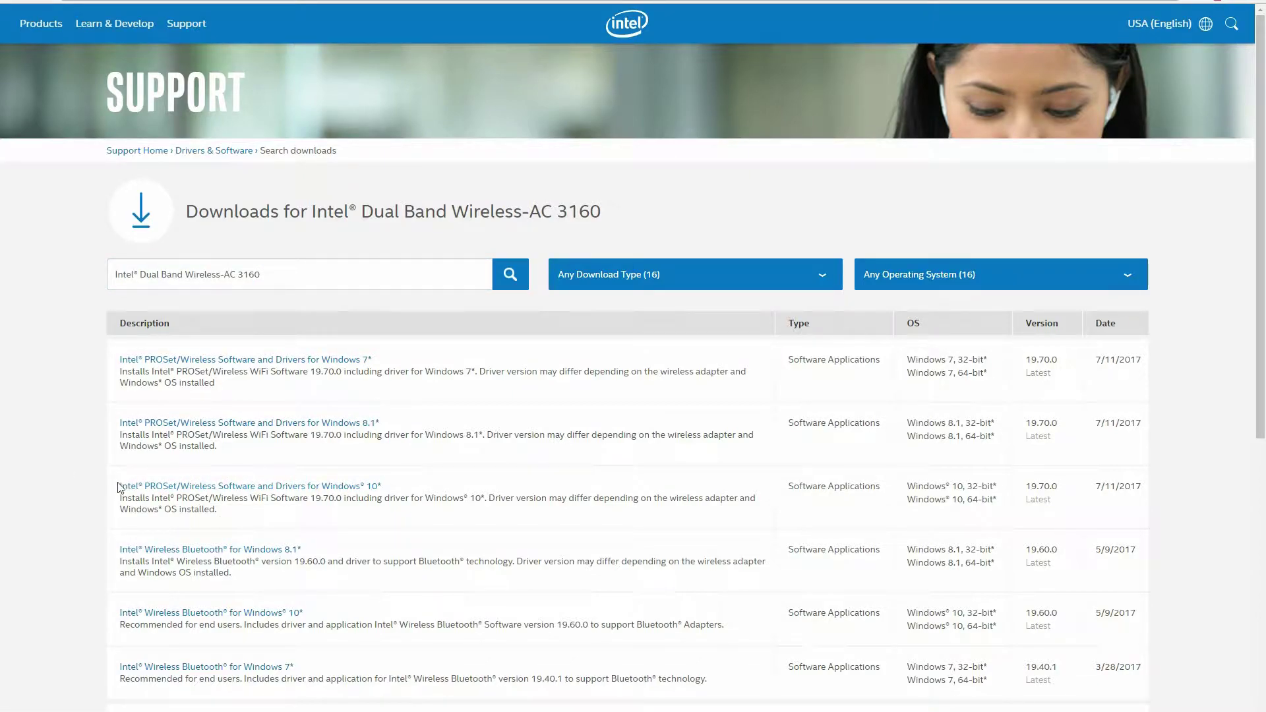
{"action": "left_click_drag", "start_coordinate": [121, 485], "coordinate": [268, 515]}
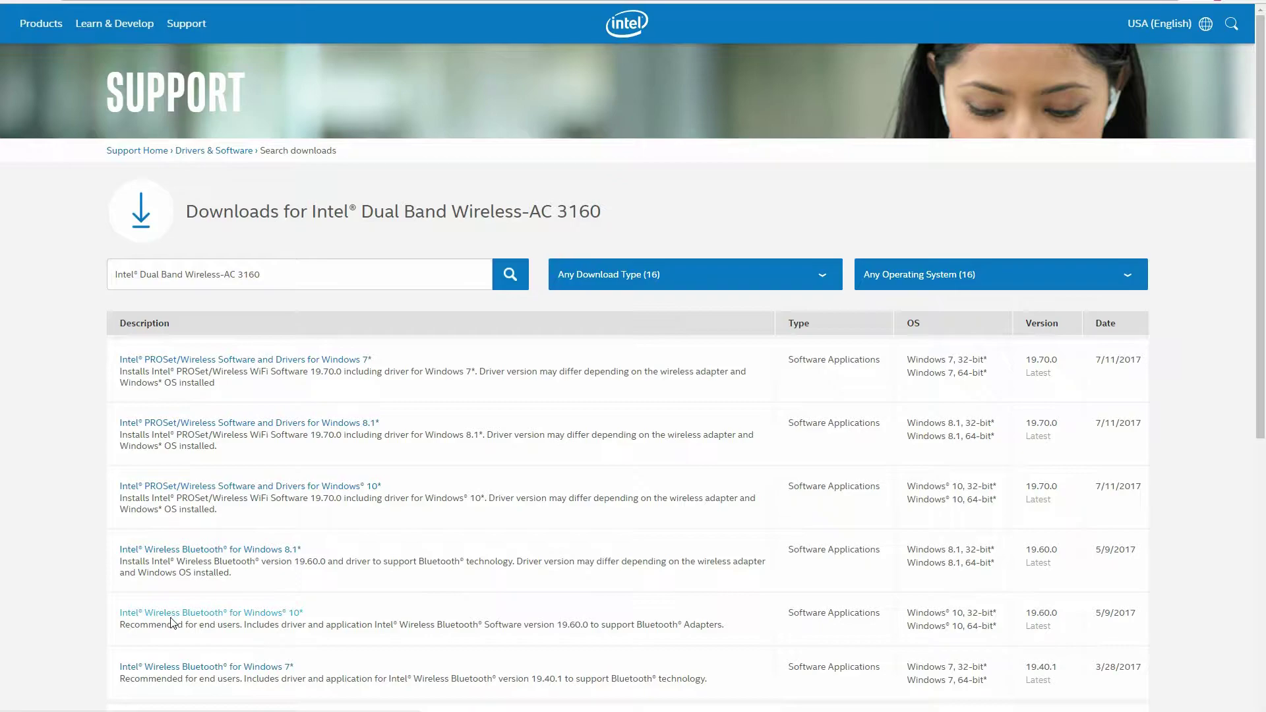
{"action": "left_click_drag", "start_coordinate": [171, 622], "coordinate": [232, 620]}
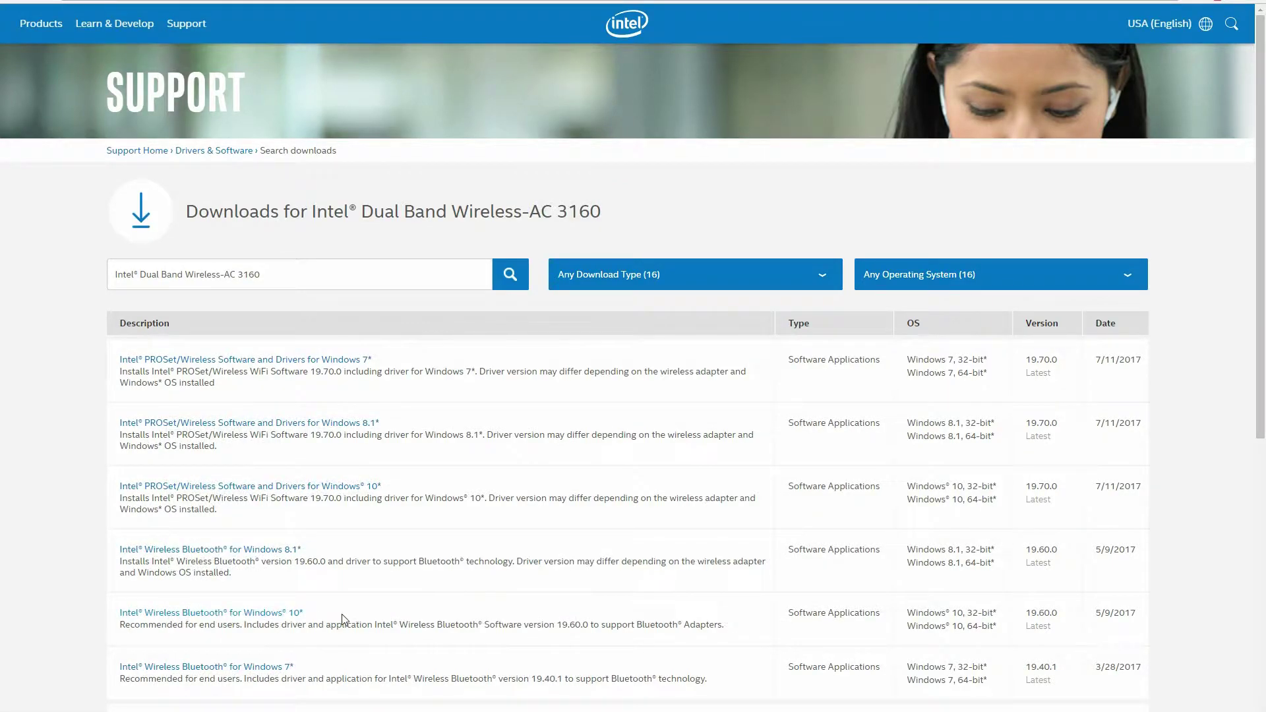
{"action": "left_click_drag", "start_coordinate": [866, 631], "coordinate": [732, 618]}
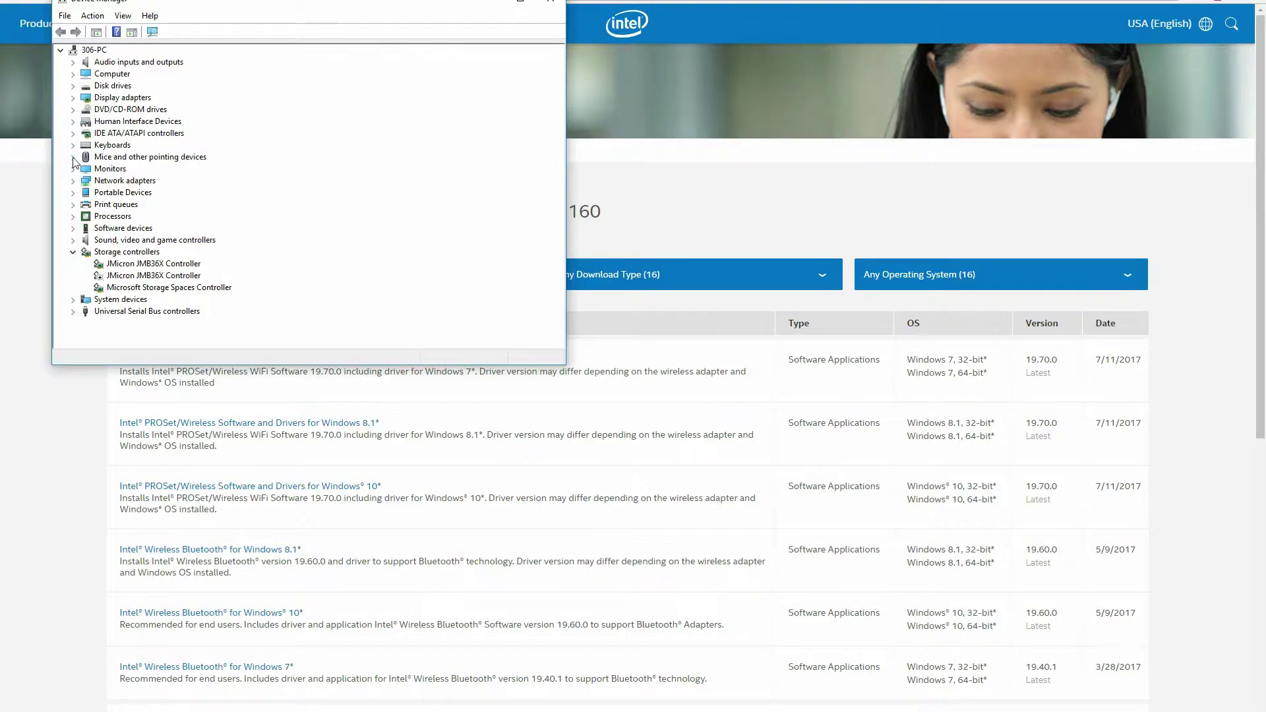
In Device Manager, collapse Storage controllers, expand Network adapters and select the Intel(R) Dual Band Wireless-AC 3160 adapter.
{"action": "left_click", "coordinate": [79, 252]}
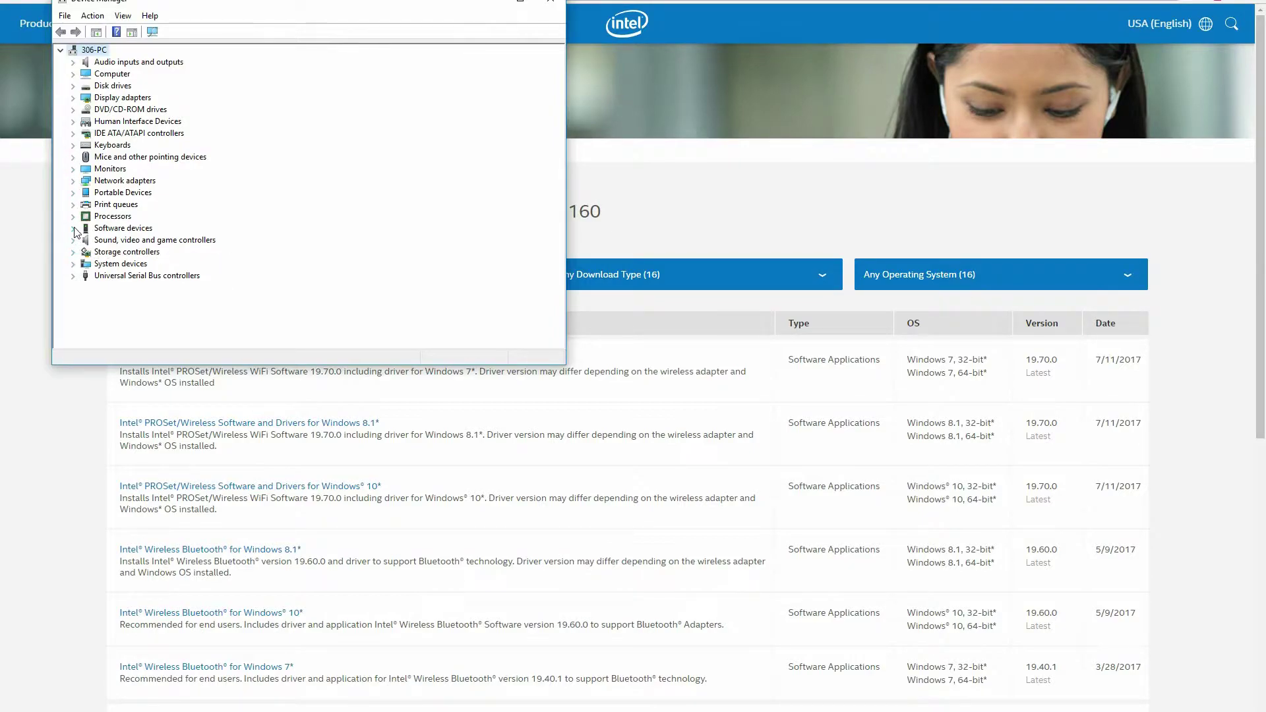
{"action": "left_click", "coordinate": [73, 182]}
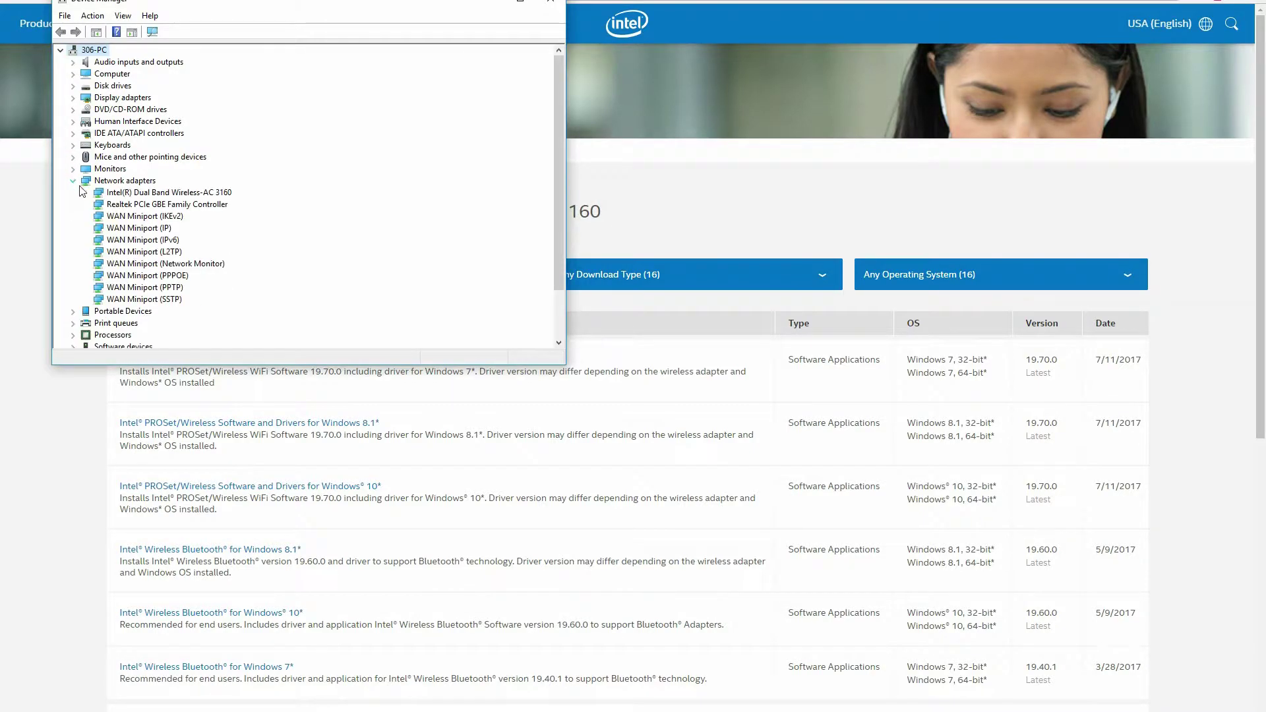
{"action": "left_click", "coordinate": [196, 192]}
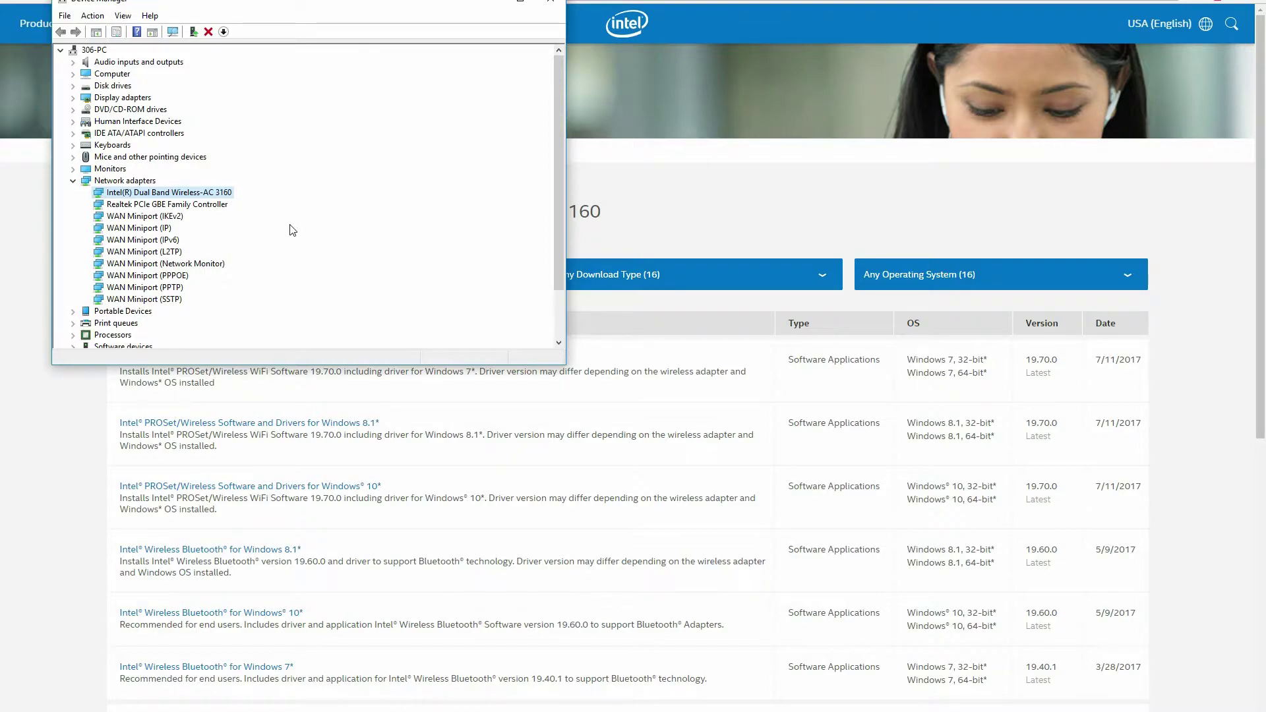
Review the devices under Disk drives, Display adapters, DVD/CD-ROM drives, Human Interface Devices, IDE ATA/ATAPI controllers, Keyboards and Mice and other pointing devices.
{"action": "left_click", "coordinate": [73, 85]}
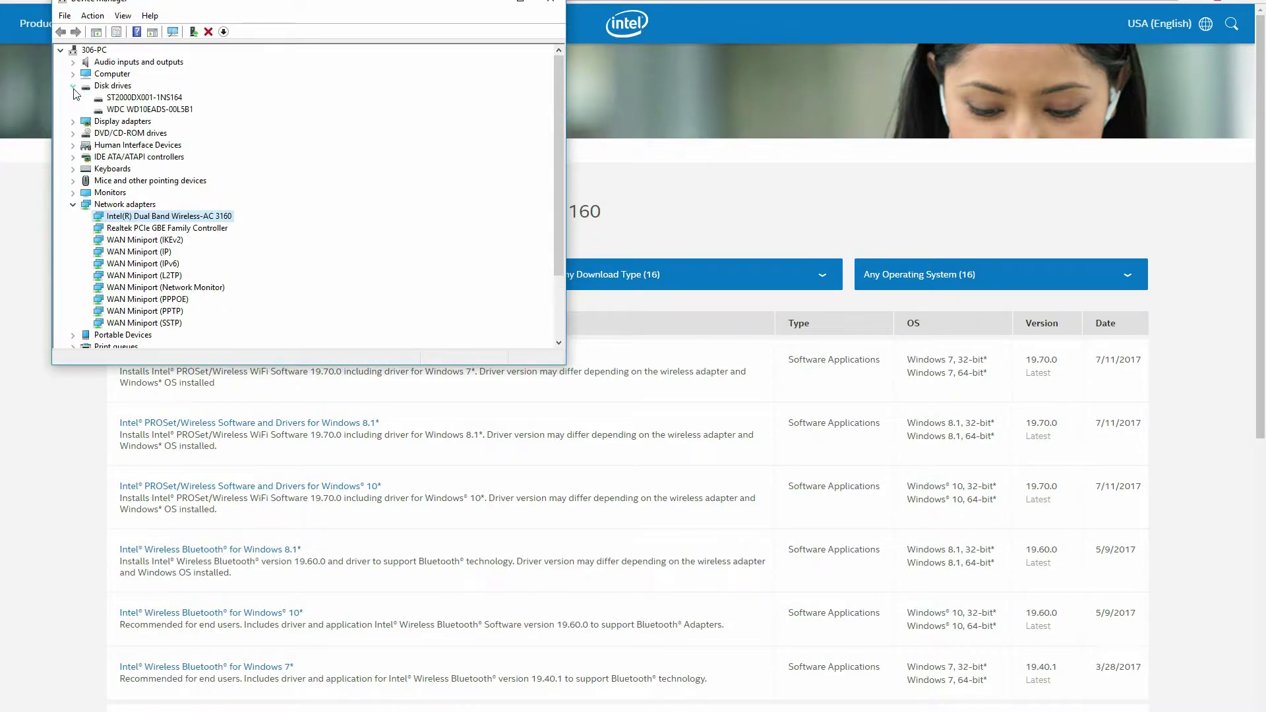
{"action": "left_click", "coordinate": [74, 122]}
{"action": "left_click", "coordinate": [74, 146]}
{"action": "left_click", "coordinate": [74, 169]}
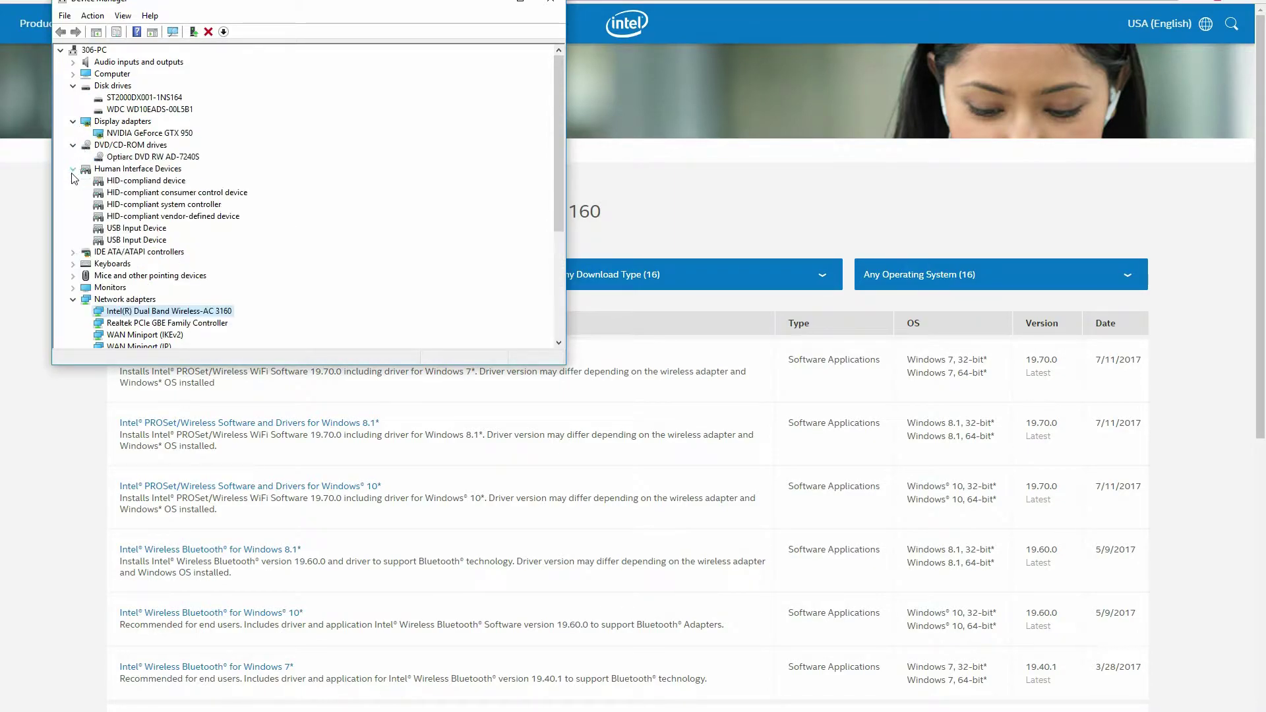
{"action": "left_click", "coordinate": [73, 252]}
{"action": "left_click", "coordinate": [73, 276]}
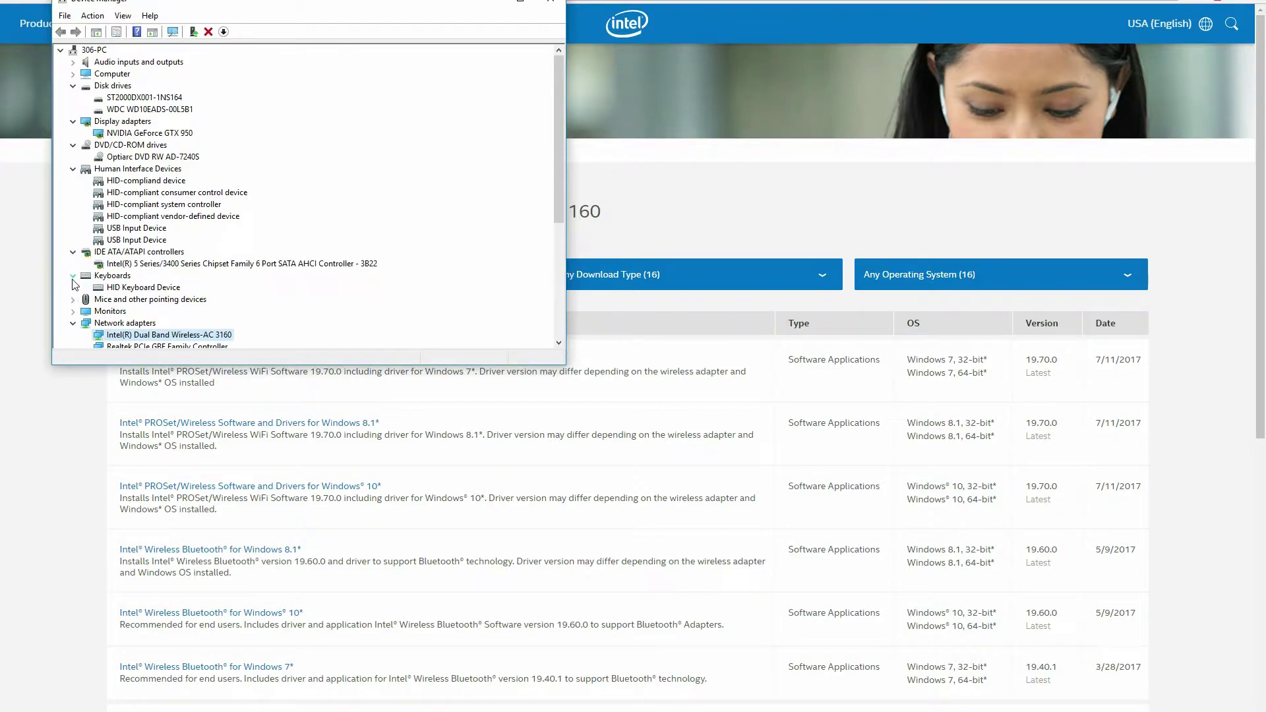
{"action": "left_click", "coordinate": [73, 300]}
{"action": "scroll", "coordinate": [103, 256], "scroll_direction": "down", "scroll_amount": 2}
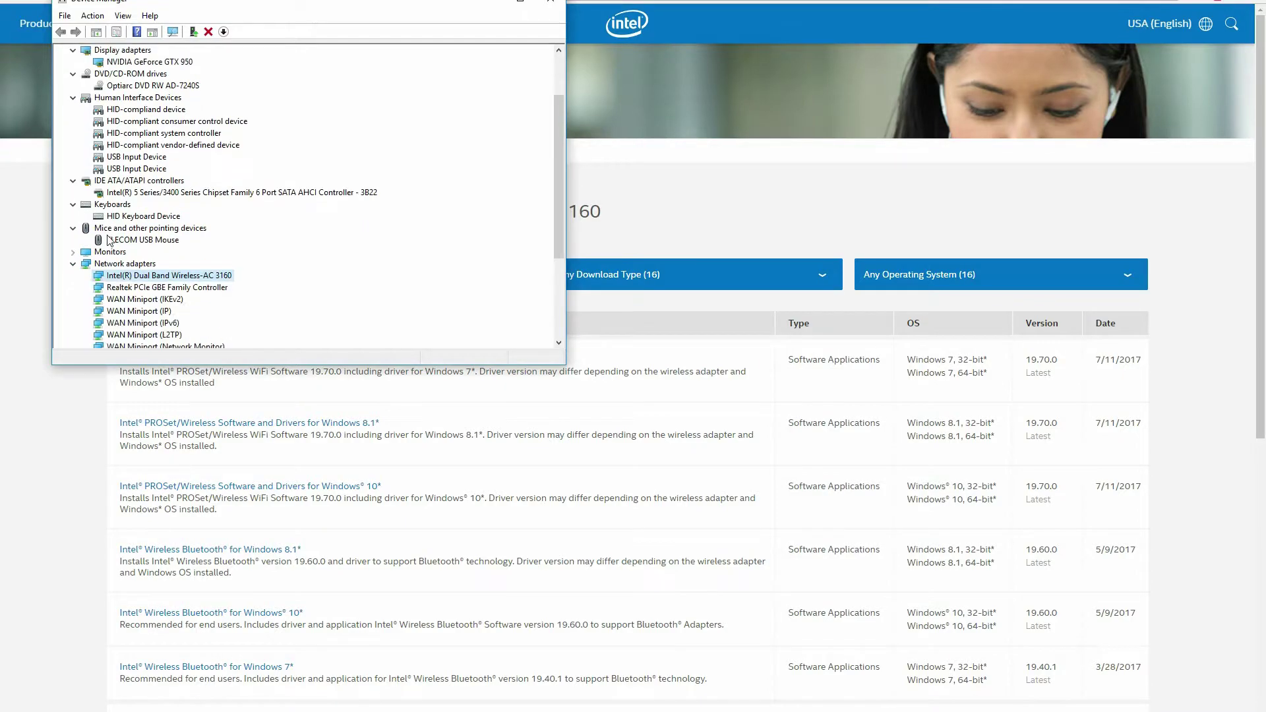
{"action": "scroll", "coordinate": [74, 257], "scroll_direction": "up", "scroll_amount": 2}
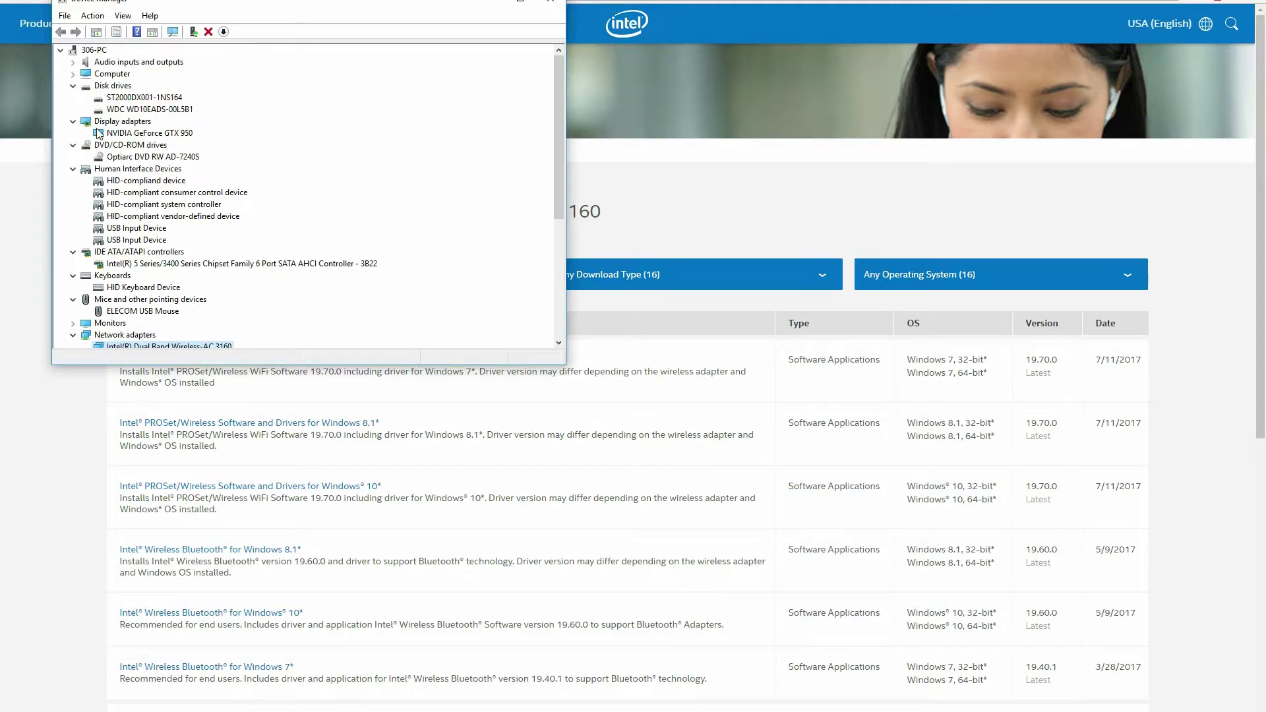
Collapse Disk drives, then check the devices under Computer and Audio inputs and outputs.
{"action": "left_click", "coordinate": [74, 86]}
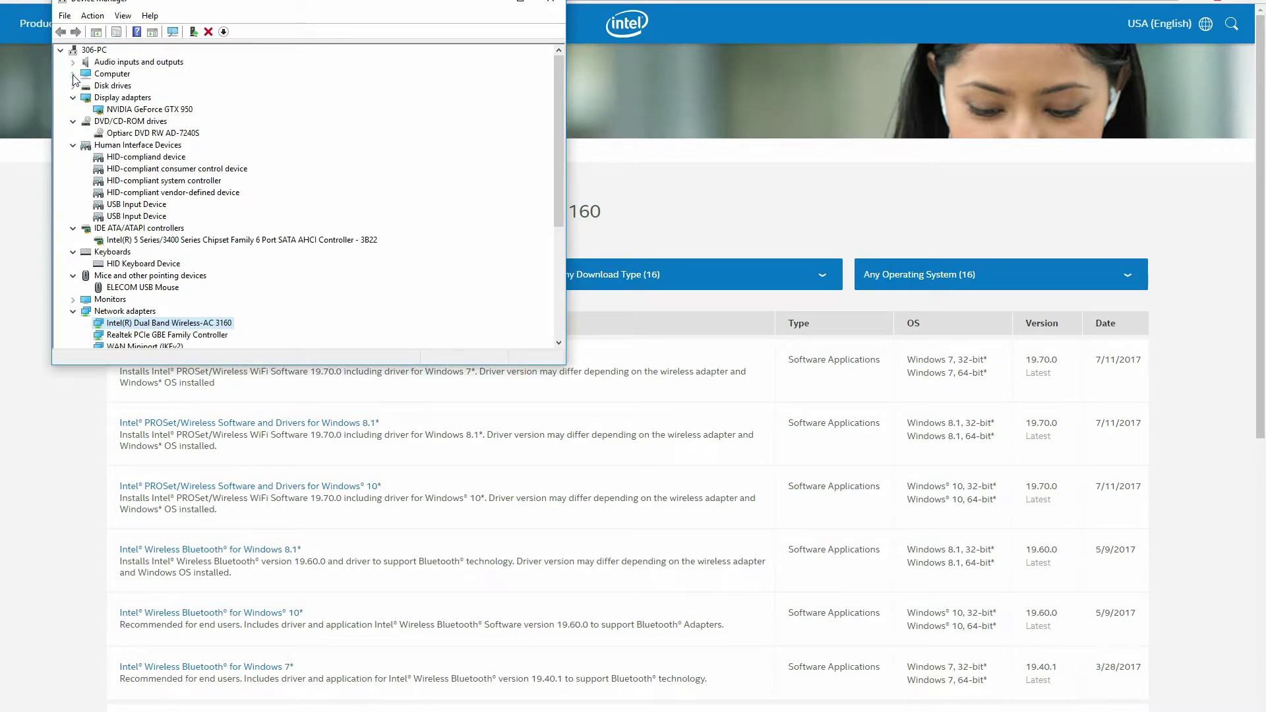
{"action": "left_click", "coordinate": [73, 75]}
{"action": "left_click", "coordinate": [74, 62]}
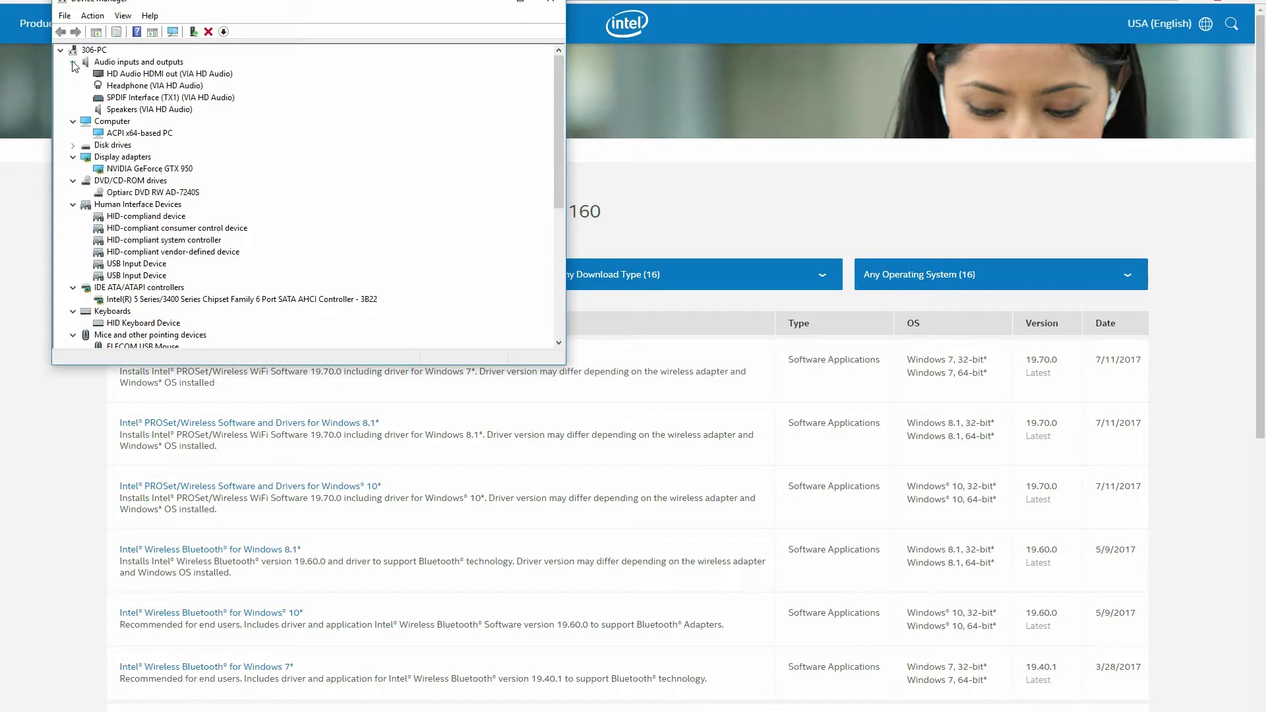
{"action": "left_click", "coordinate": [73, 62]}
{"action": "scroll", "coordinate": [214, 196], "scroll_direction": "down", "scroll_amount": 6}
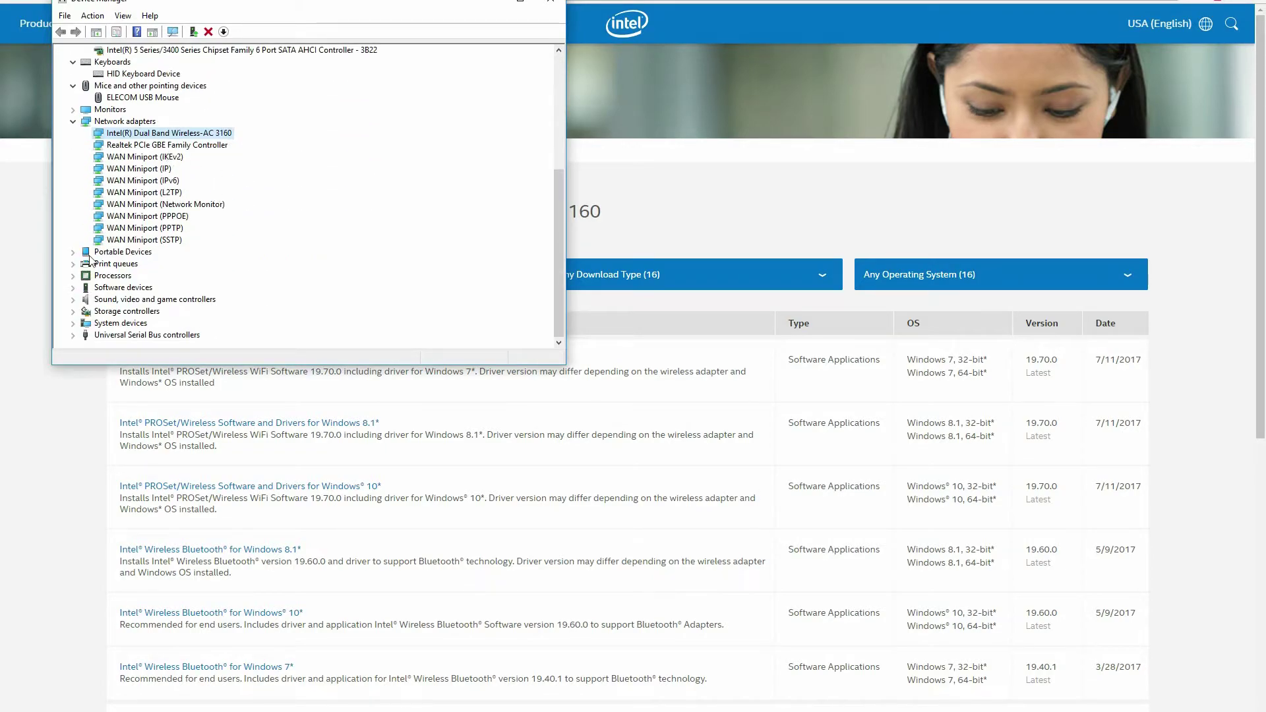
Expand Portable Devices, Print queues, Processors and Software devices to review their entries.
{"action": "left_click", "coordinate": [72, 264]}
{"action": "left_click", "coordinate": [72, 252]}
{"action": "scroll", "coordinate": [97, 254], "scroll_direction": "down", "scroll_amount": 2}
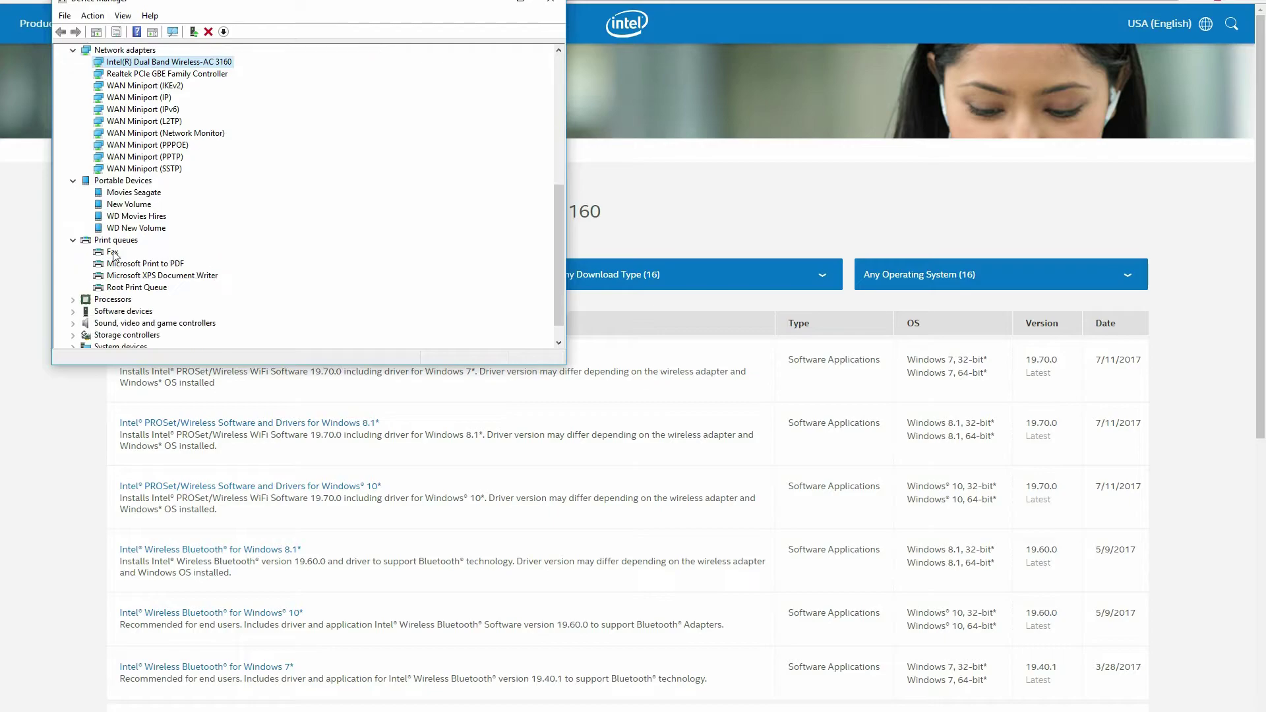
{"action": "left_click", "coordinate": [73, 300]}
{"action": "scroll", "coordinate": [78, 300], "scroll_direction": "down", "scroll_amount": 2}
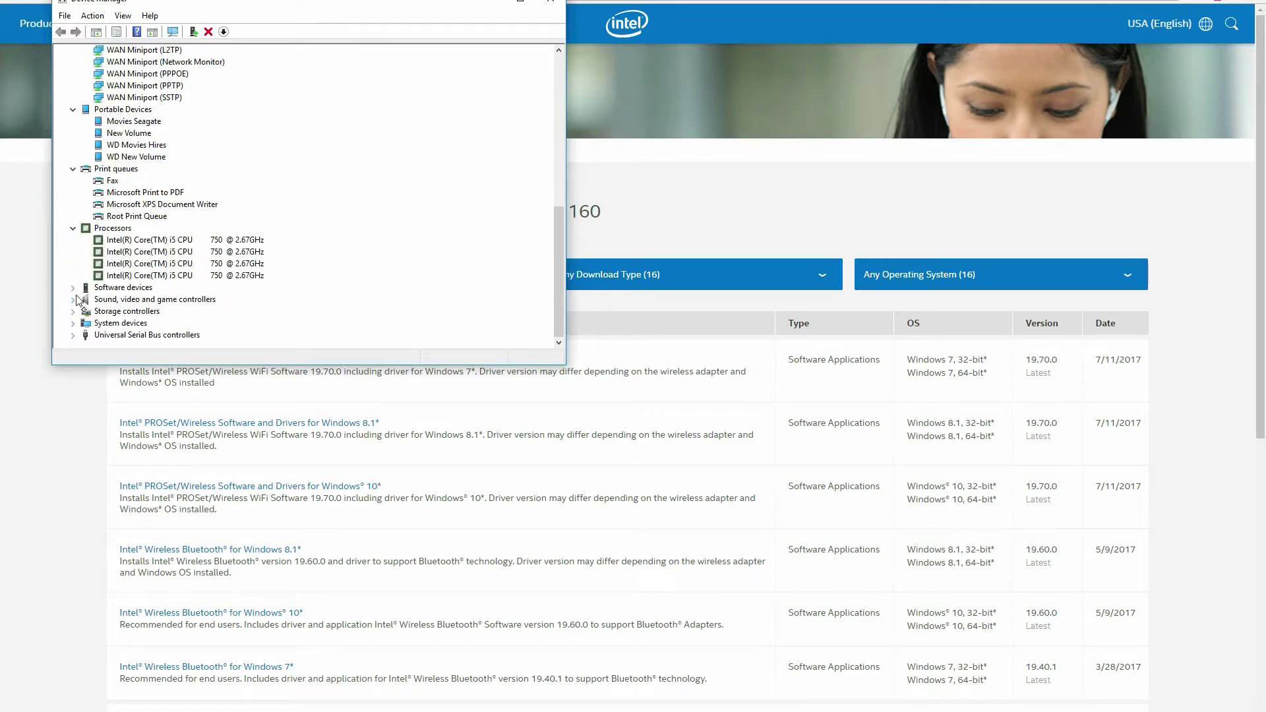
{"action": "left_click", "coordinate": [74, 288]}
{"action": "scroll", "coordinate": [190, 208], "scroll_direction": "up", "scroll_amount": 10}
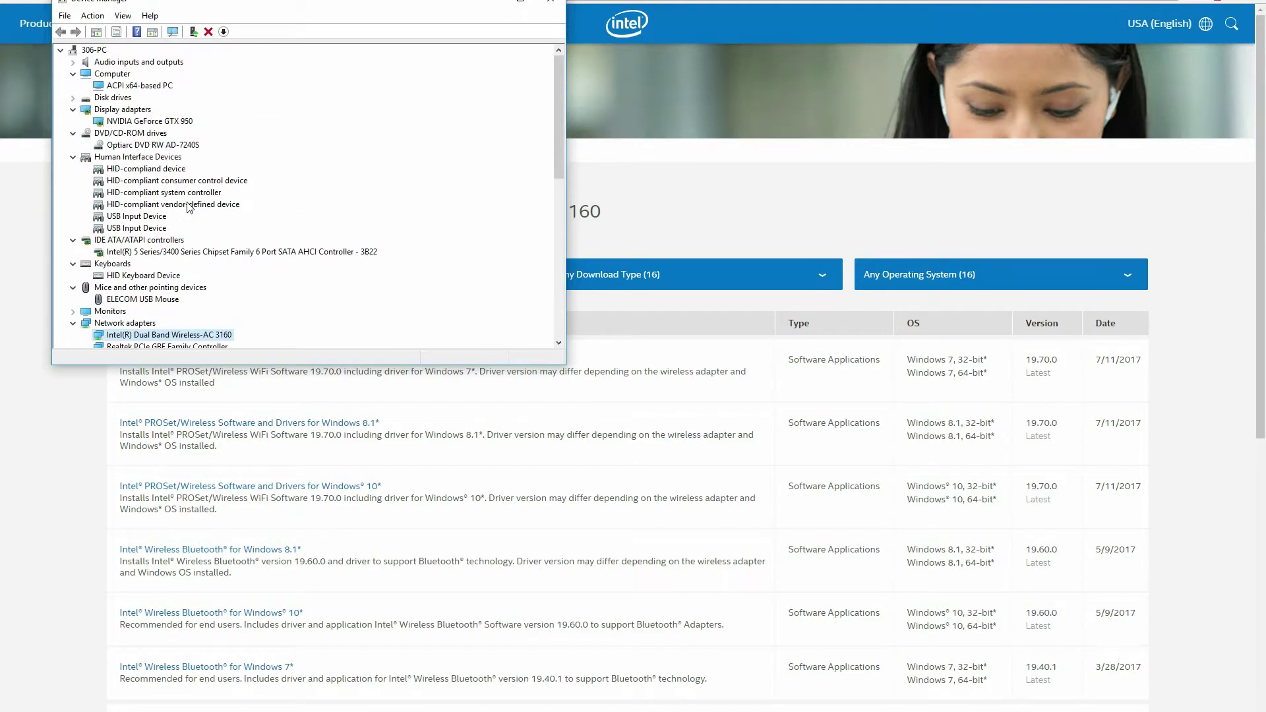
Collapse the IDE ATA/ATAPI controllers, Display adapters and Human Interface Devices categories in the device tree.
{"action": "left_click", "coordinate": [73, 241]}
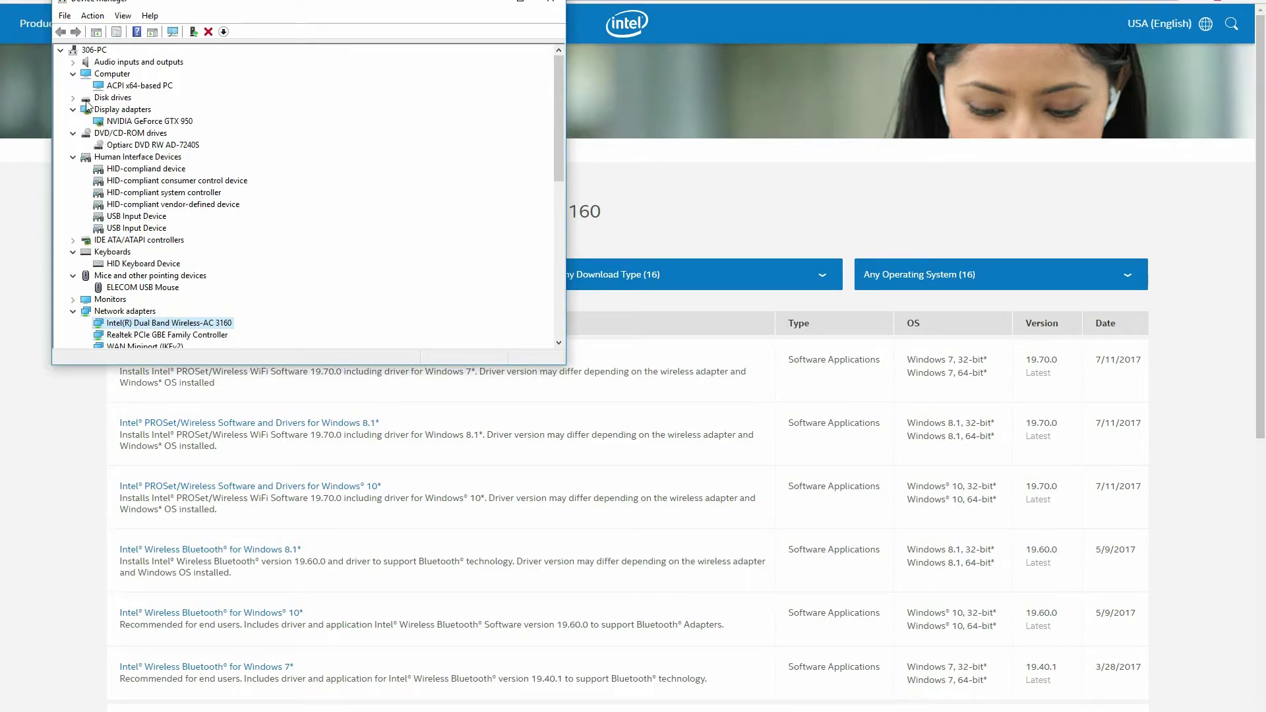
{"action": "scroll", "coordinate": [212, 249], "scroll_direction": "down", "scroll_amount": 3}
{"action": "scroll", "coordinate": [185, 244], "scroll_direction": "up", "scroll_amount": 3}
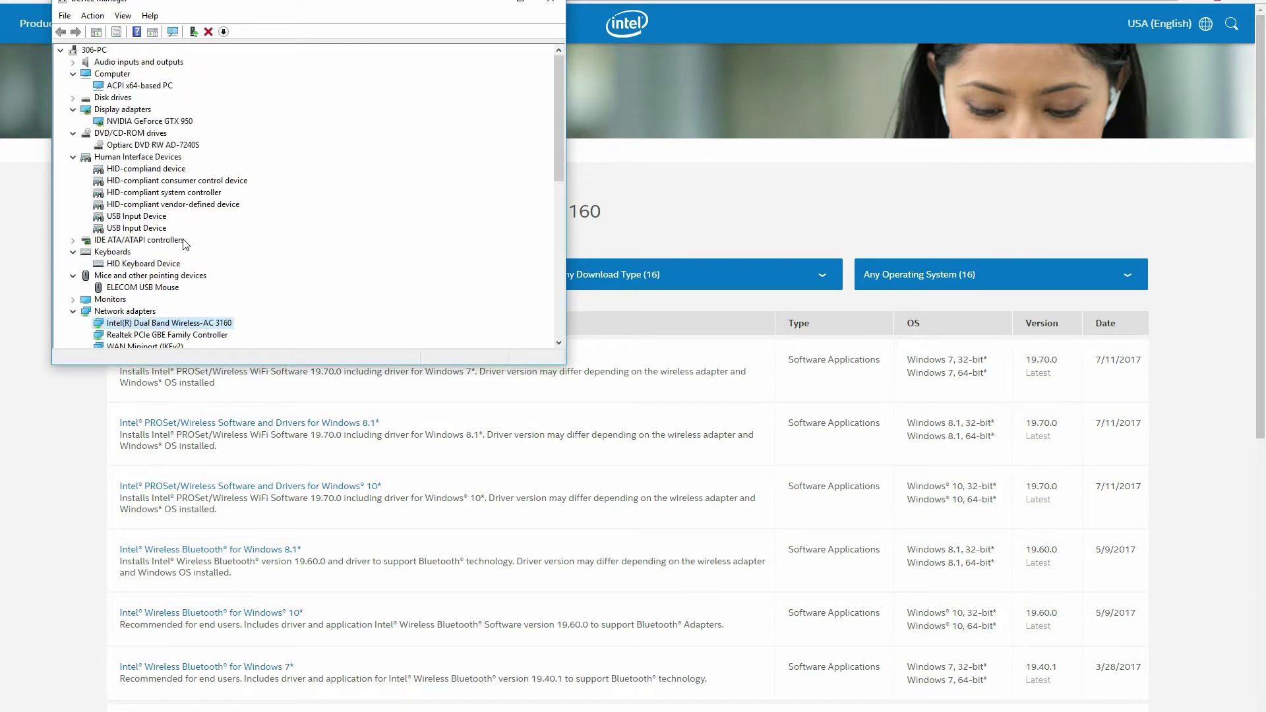
{"action": "left_click", "coordinate": [73, 112]}
{"action": "left_click", "coordinate": [73, 145]}
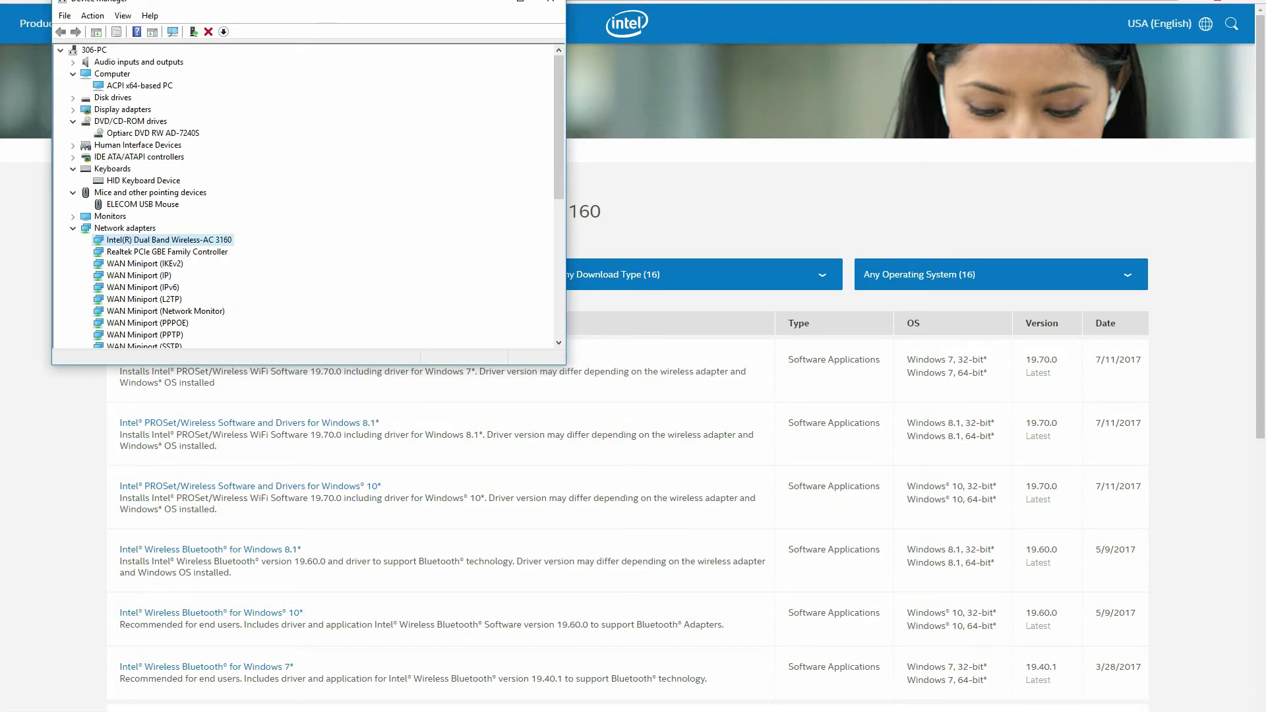
Clear the browser window with the Intel downloads page off the desktop.
{"action": "left_click", "coordinate": [1217, 2]}
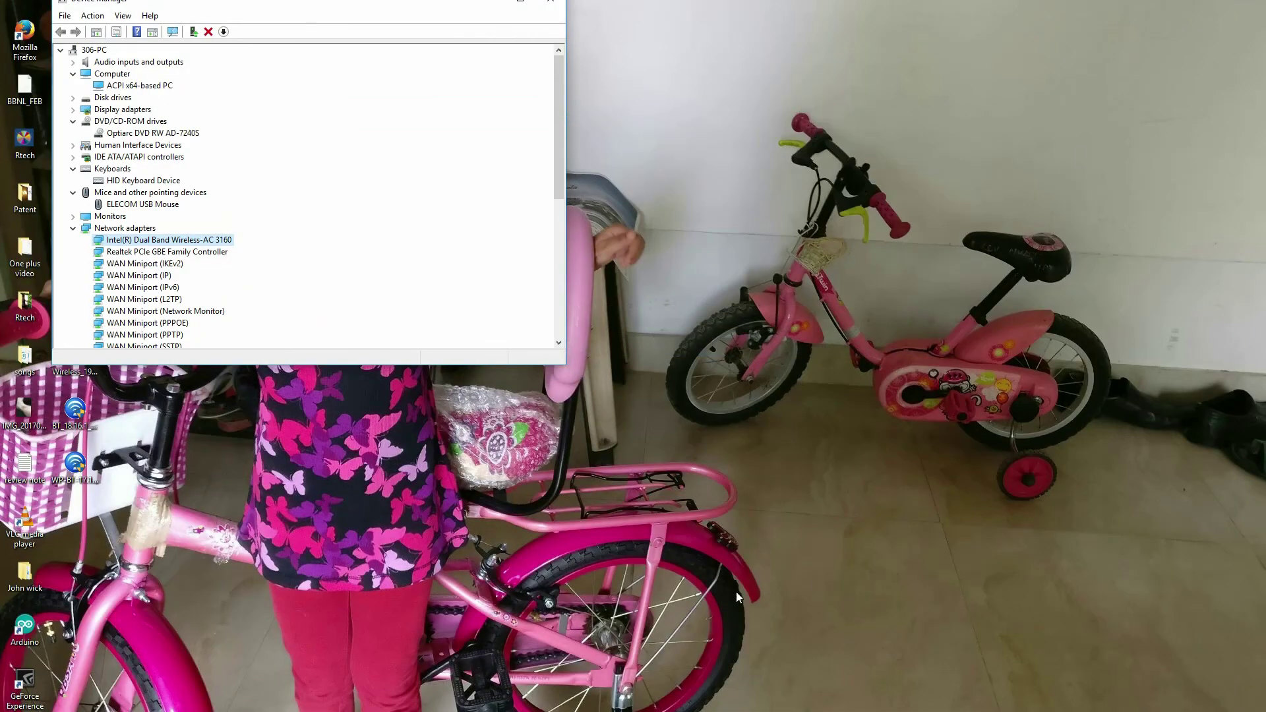
{"action": "right_click", "coordinate": [922, 709]}
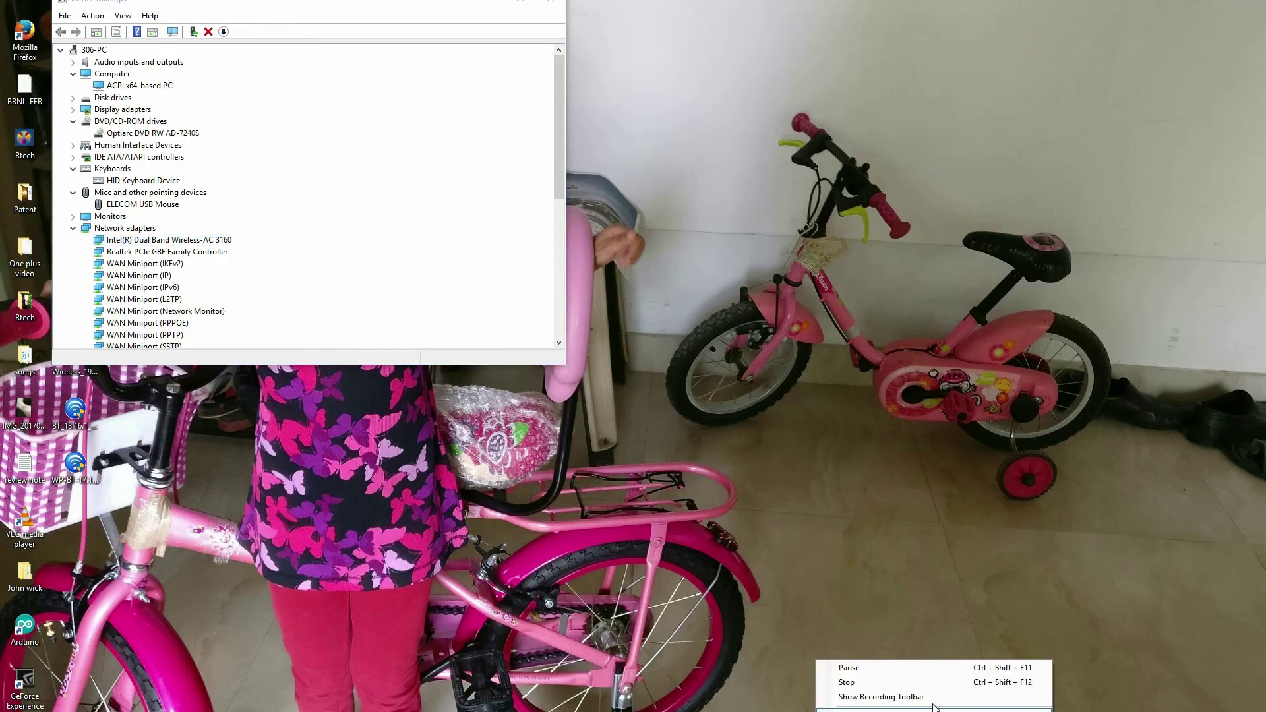